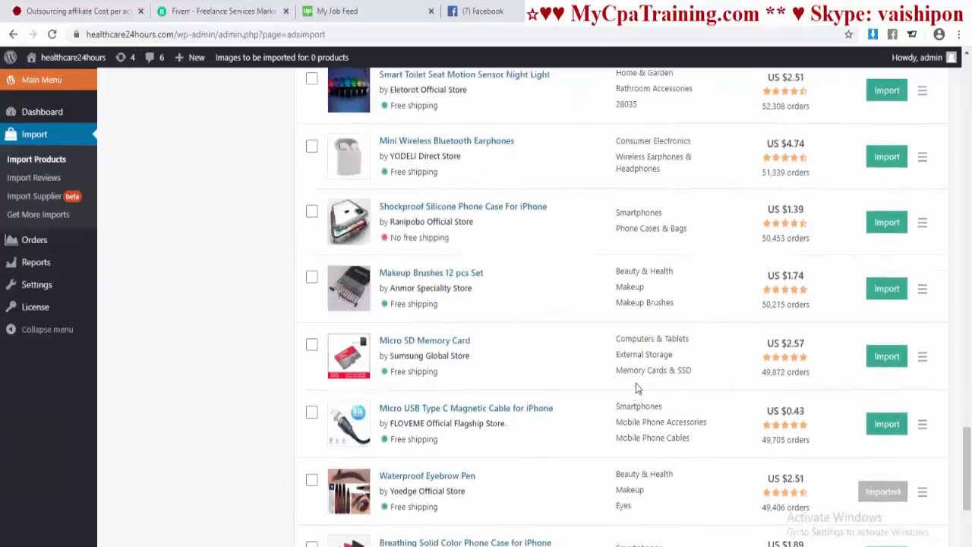
Step: Examine the category, shipping origin and shipping method filters of the Import Products list
scroll(635, 387, "up", 10)
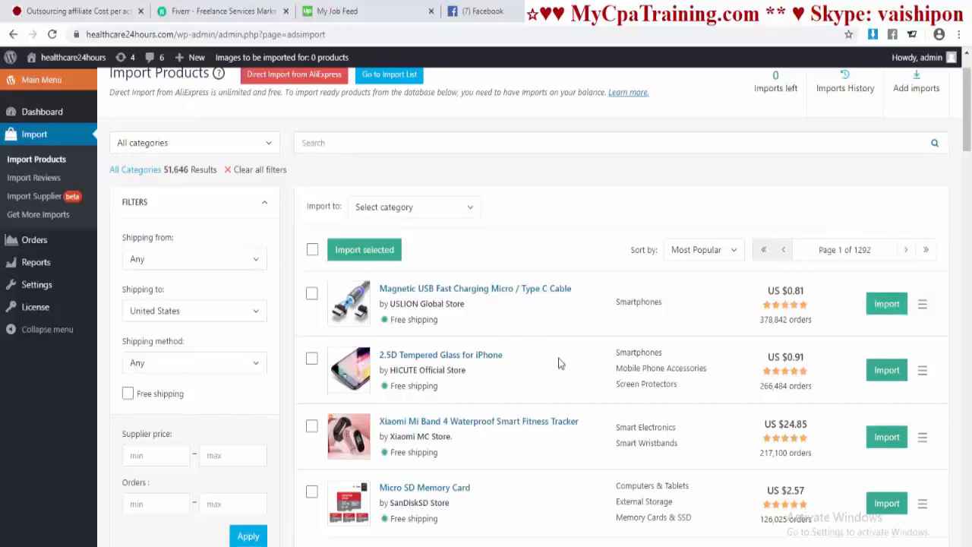
scroll(296, 235, "up", 2)
scroll(243, 208, "down", 2)
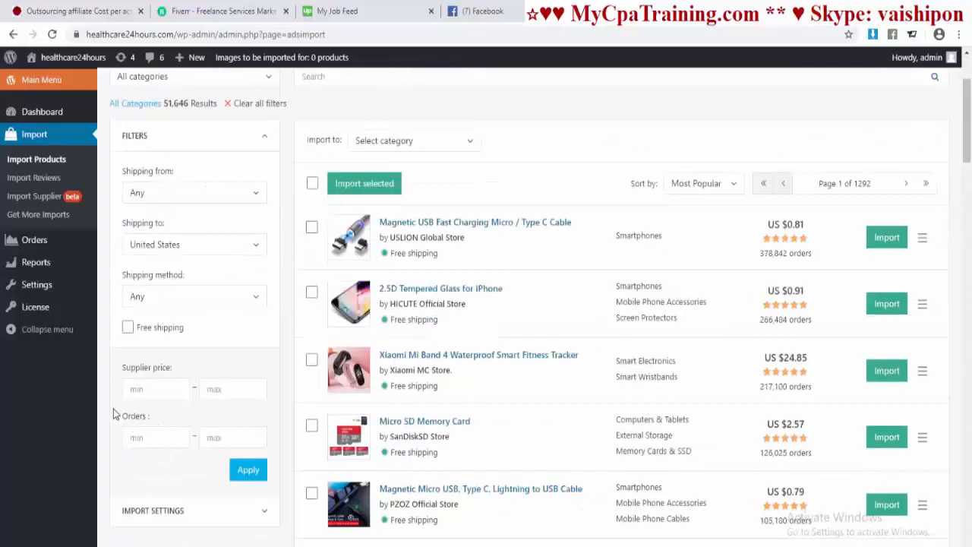
scroll(163, 408, "up", 2)
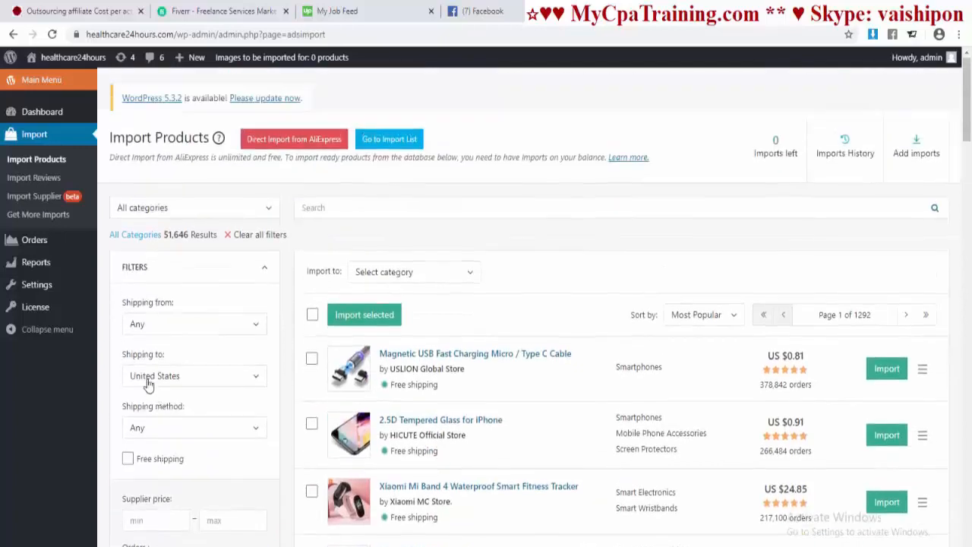
left_click(260, 213)
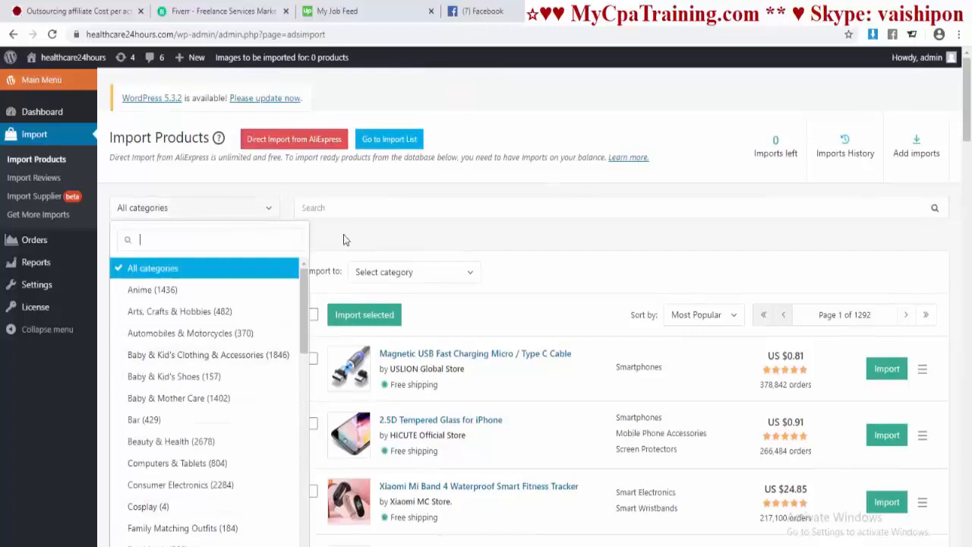
scroll(230, 319, "down", 1)
left_click(258, 259)
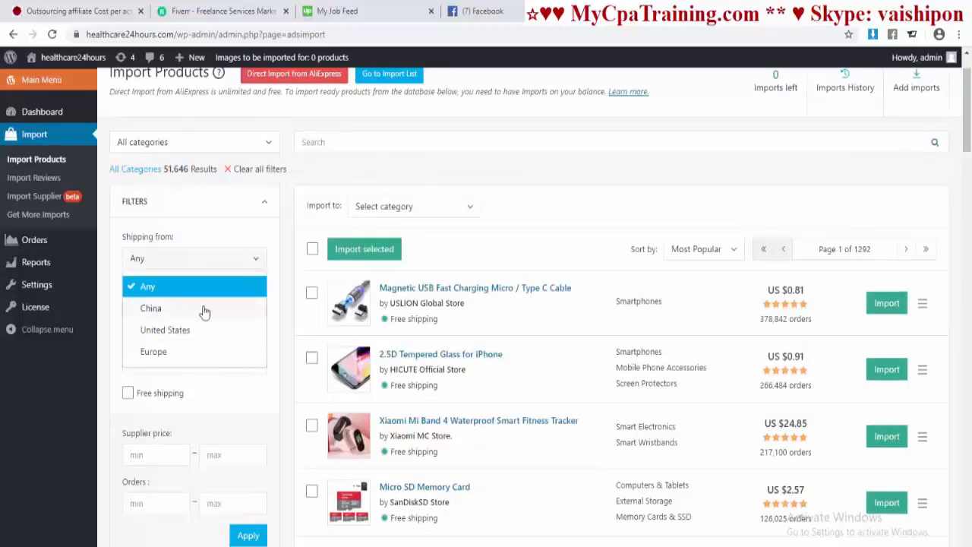
scroll(194, 334, "down", 2)
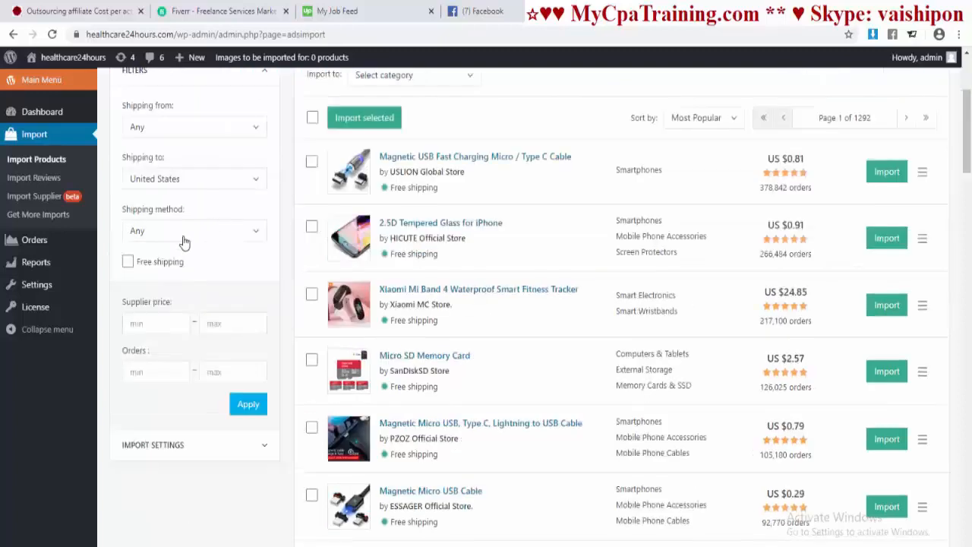
left_click(219, 234)
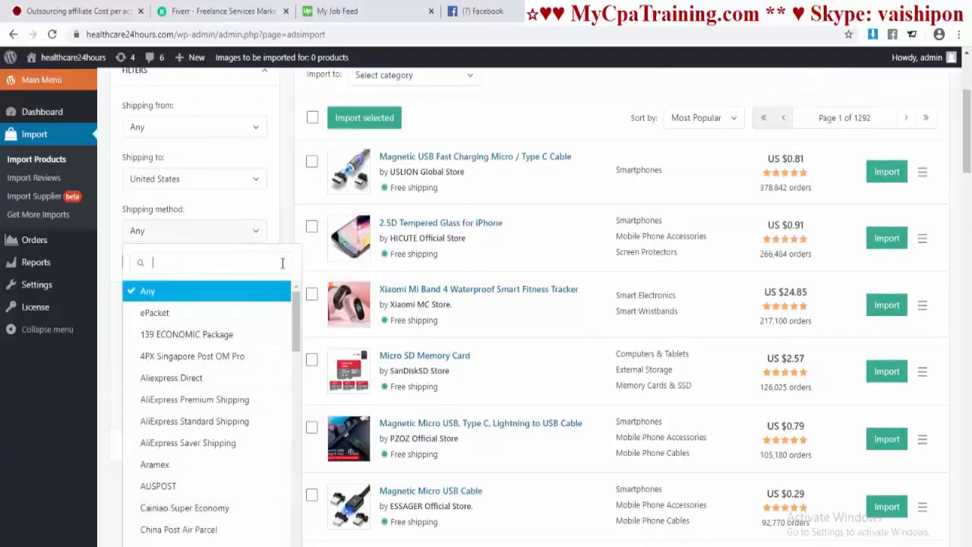
left_click(281, 234)
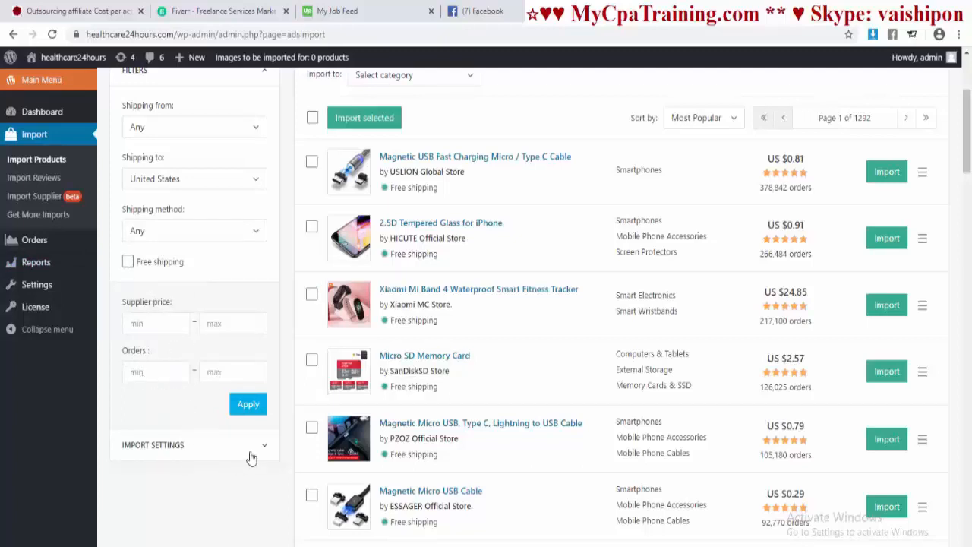
scroll(384, 436, "up", 3)
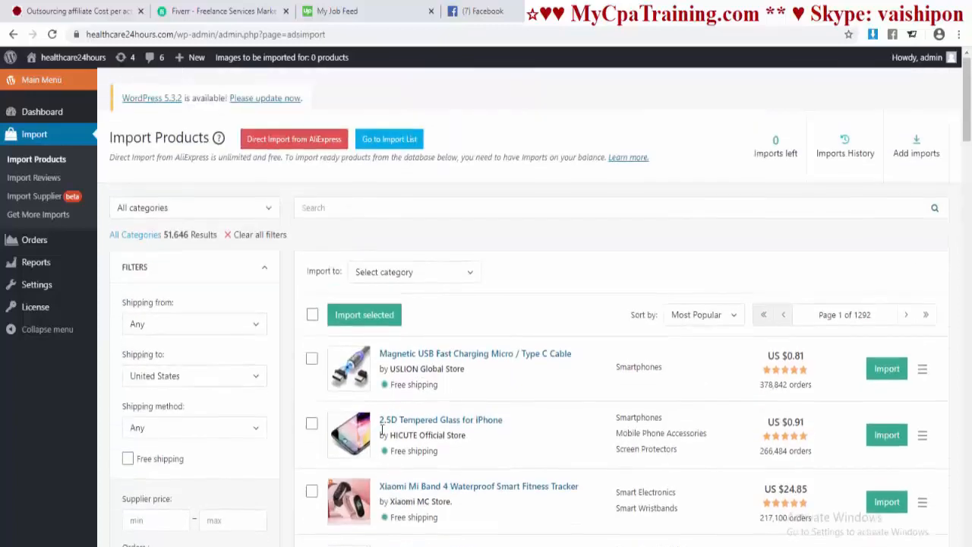
scroll(742, 294, "down", 3)
scroll(604, 371, "up", 3)
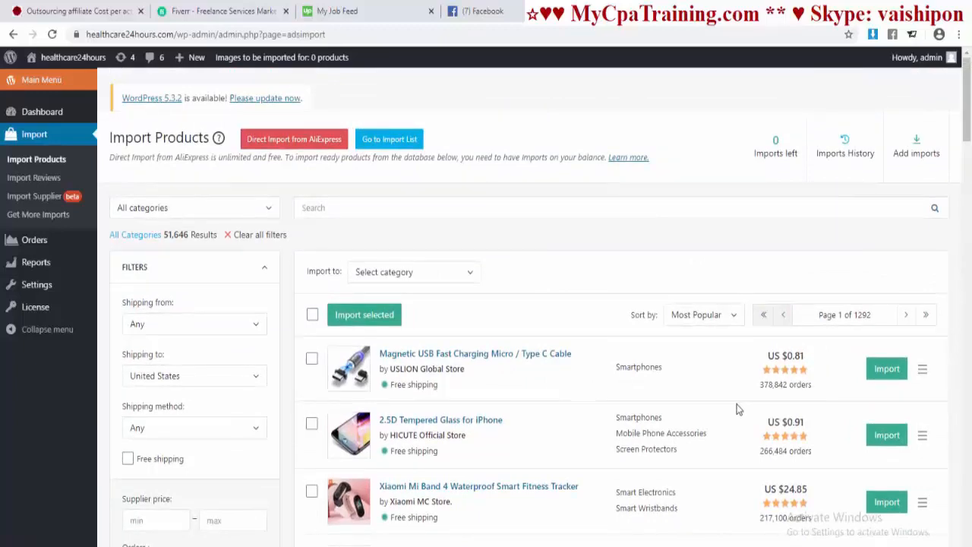
Step: Review the store categories that products can be imported to
left_click(466, 273)
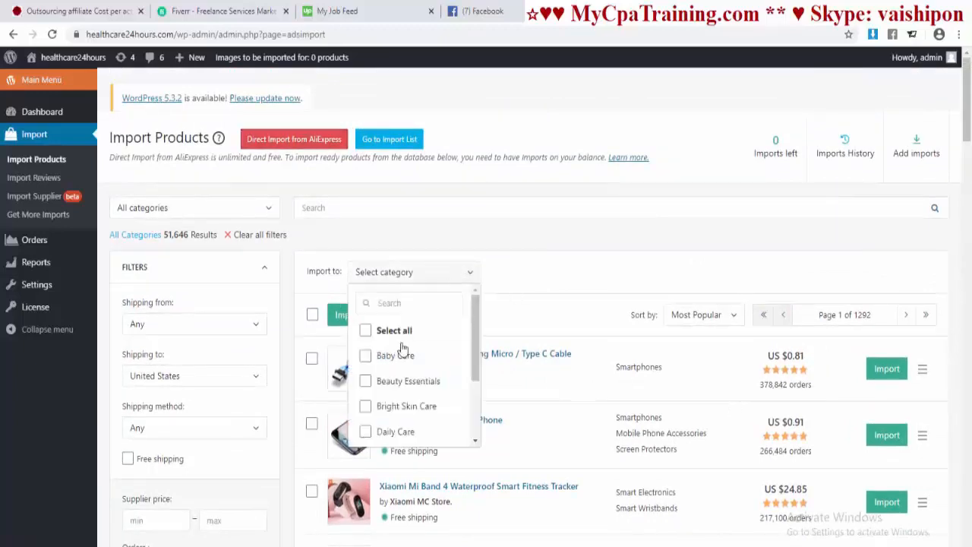
scroll(436, 331, "down", 3)
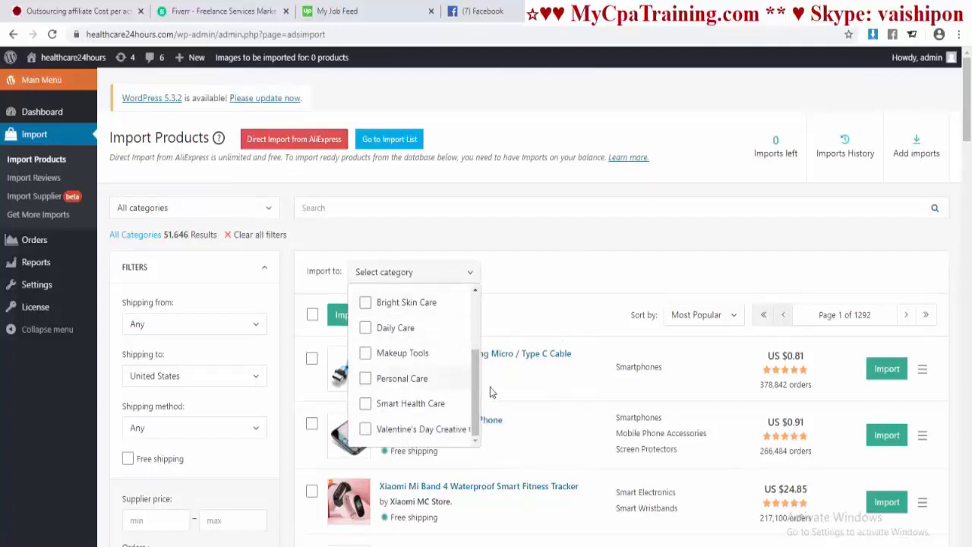
left_click(556, 284)
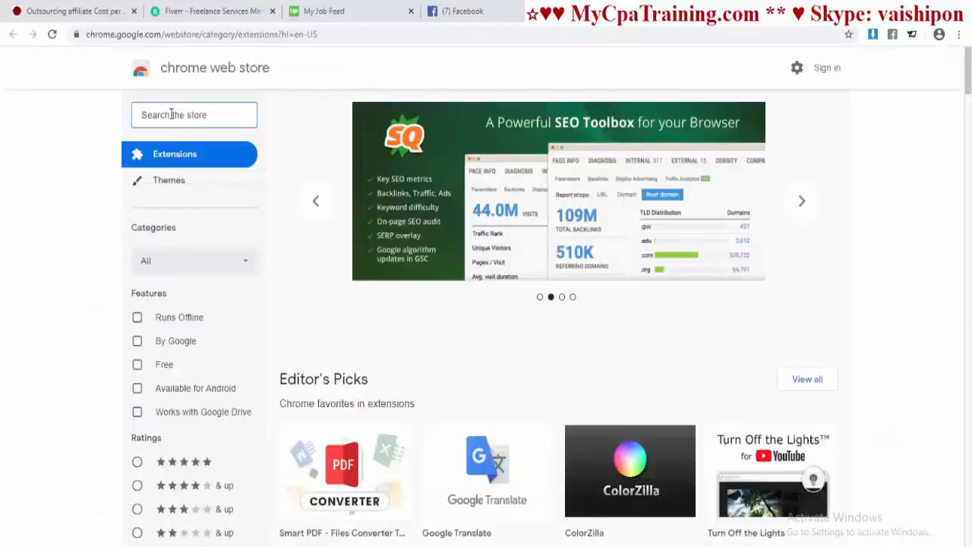
Step: Search the Chrome Web Store for "alidropship" to find the AliDropship extension, and close the store page
left_click(171, 114)
type("alid")
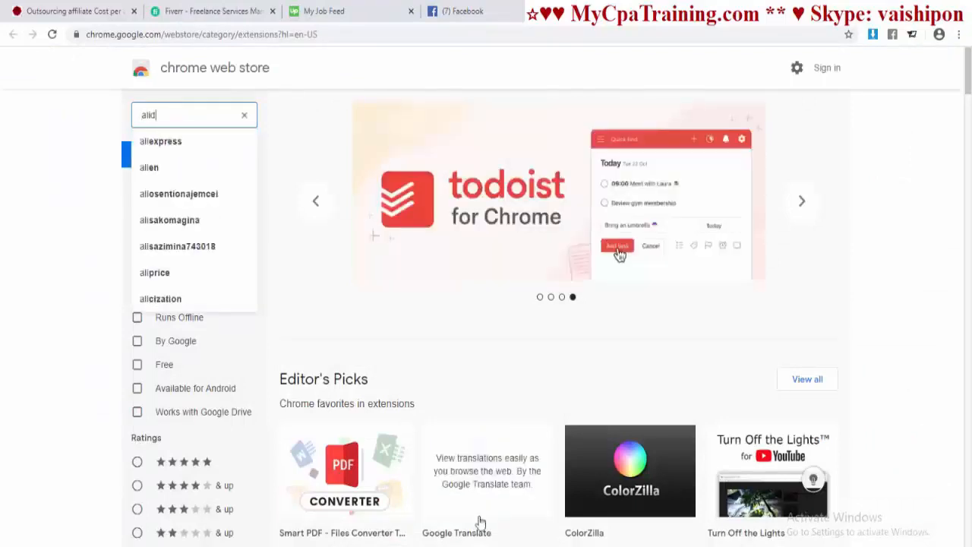
type("rop")
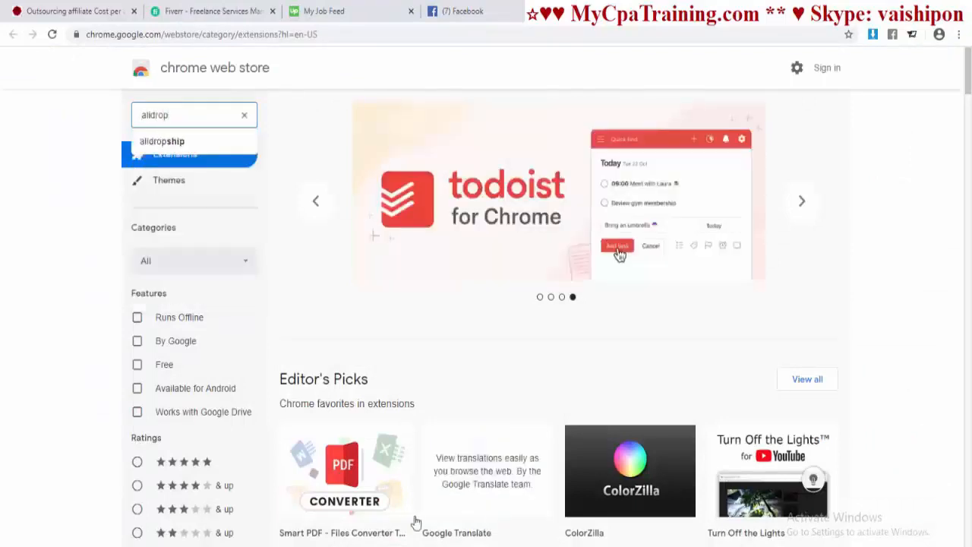
type("ship")
key("Return")
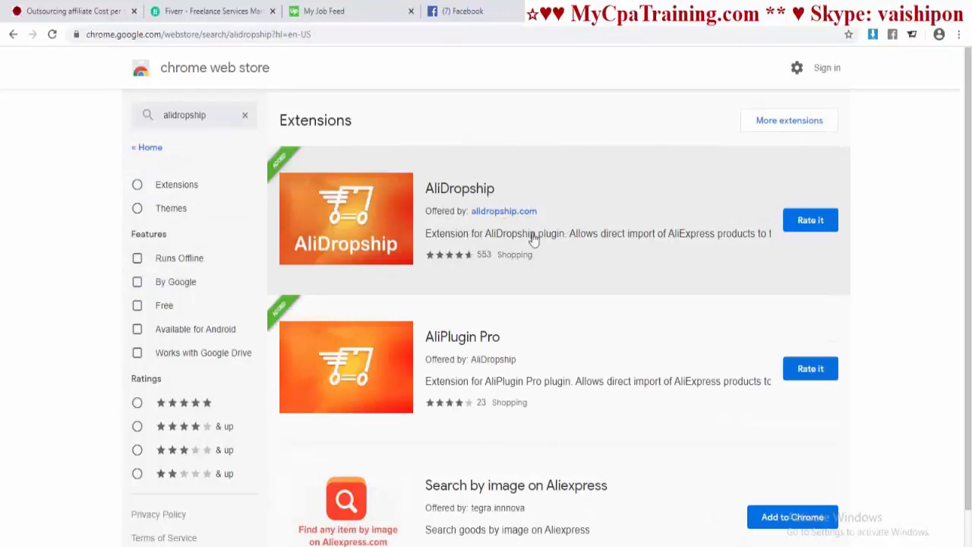
key("ctrl+w")
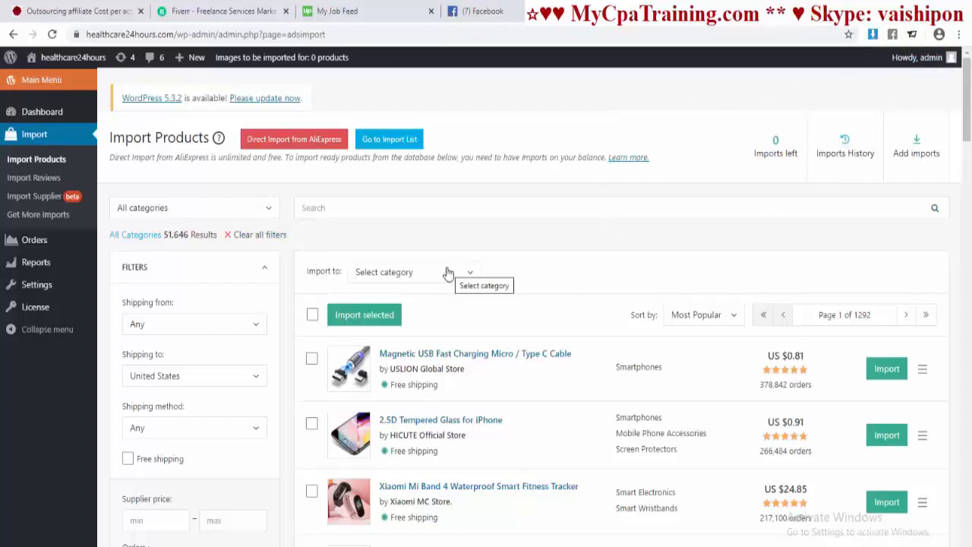
Step: Start a direct import from AliExpress and browse the Dresses category under female fashion
left_click(293, 146)
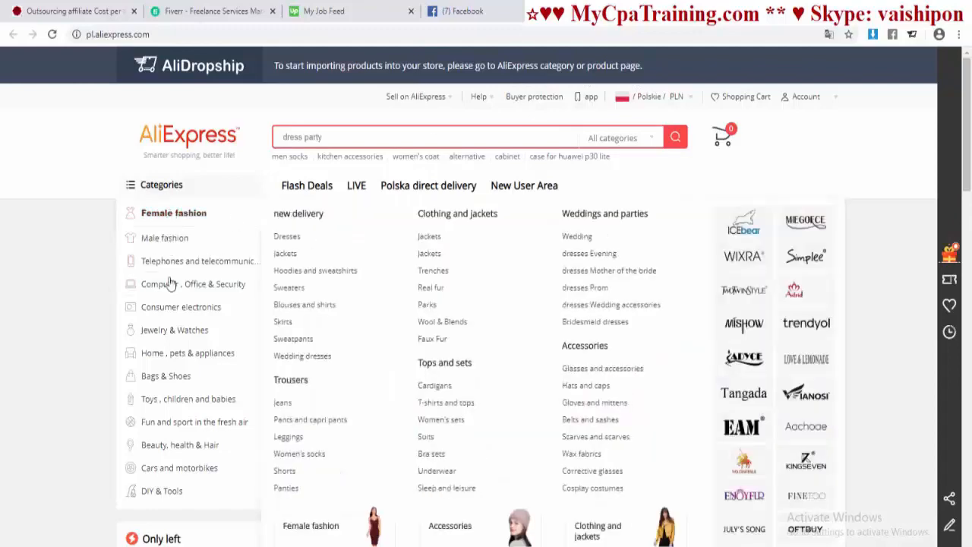
mouse_move(170, 361)
mouse_move(179, 222)
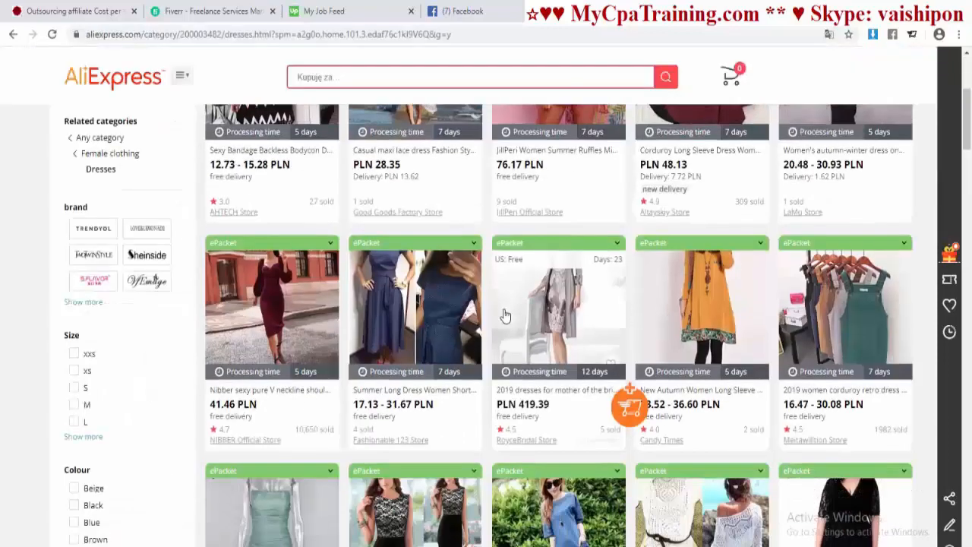
scroll(486, 317, "down", 7)
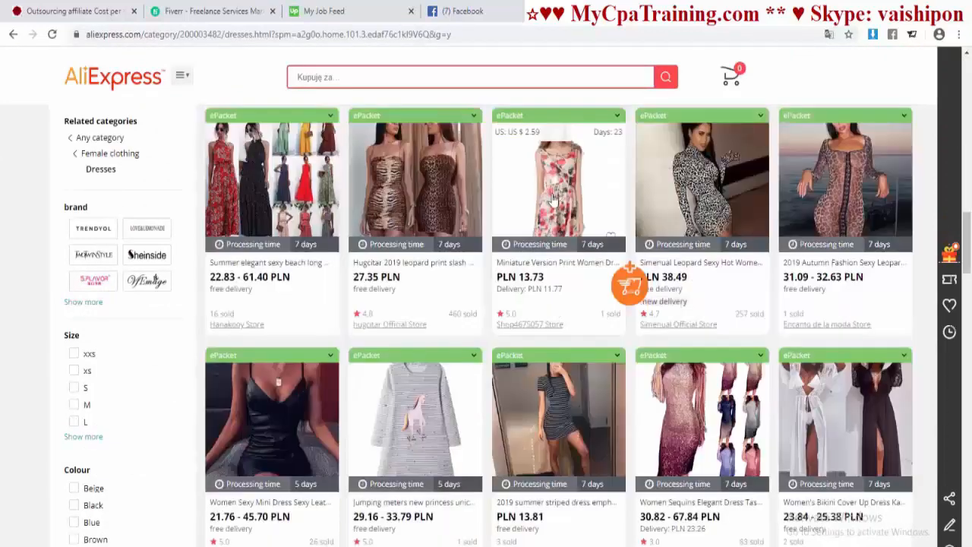
Step: Open the floral Miniature Version Print Women Dress product and set its import category to Valentine's Day Creative Gift
left_click(504, 260)
scroll(466, 312, "up", 3)
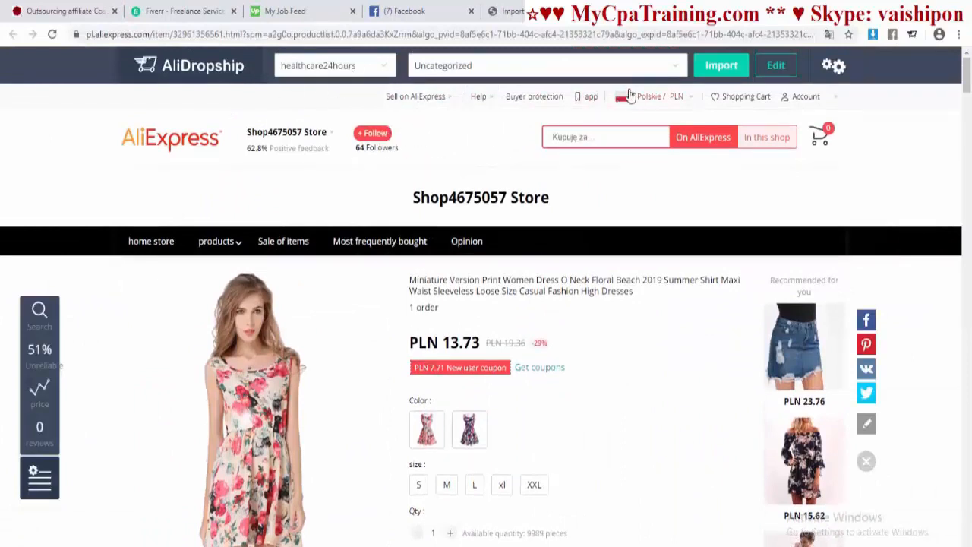
left_click(677, 72)
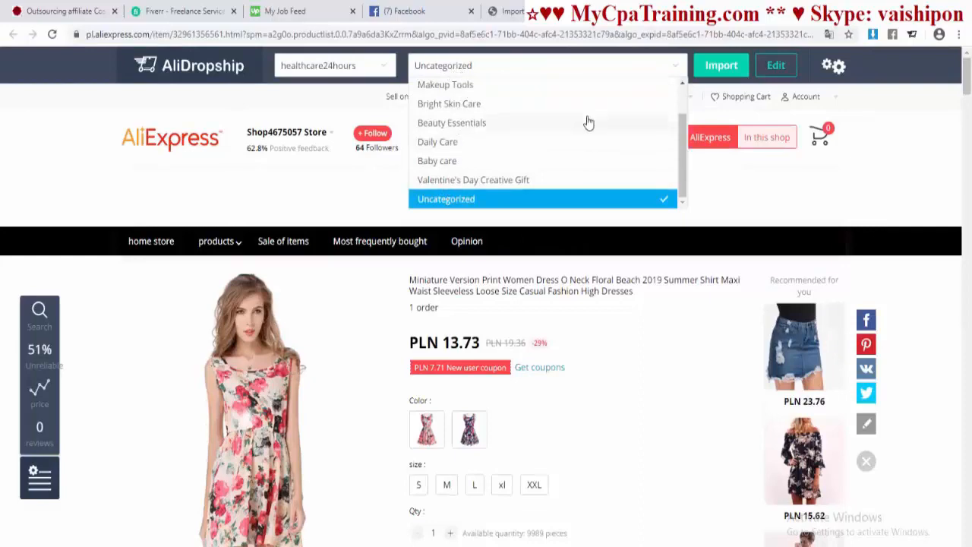
left_click(497, 182)
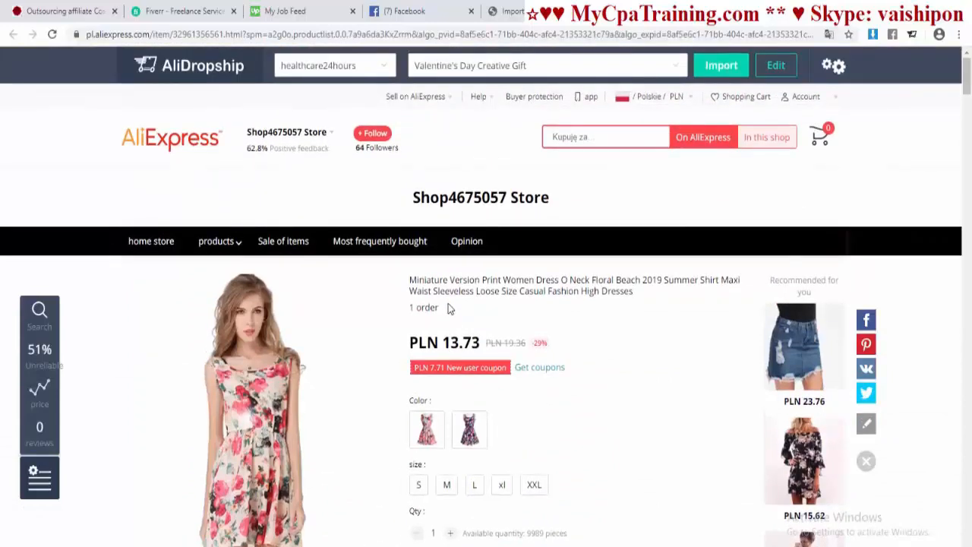
Step: Return to the AliExpress dresses listing and search for "women tops"
left_click(666, 16)
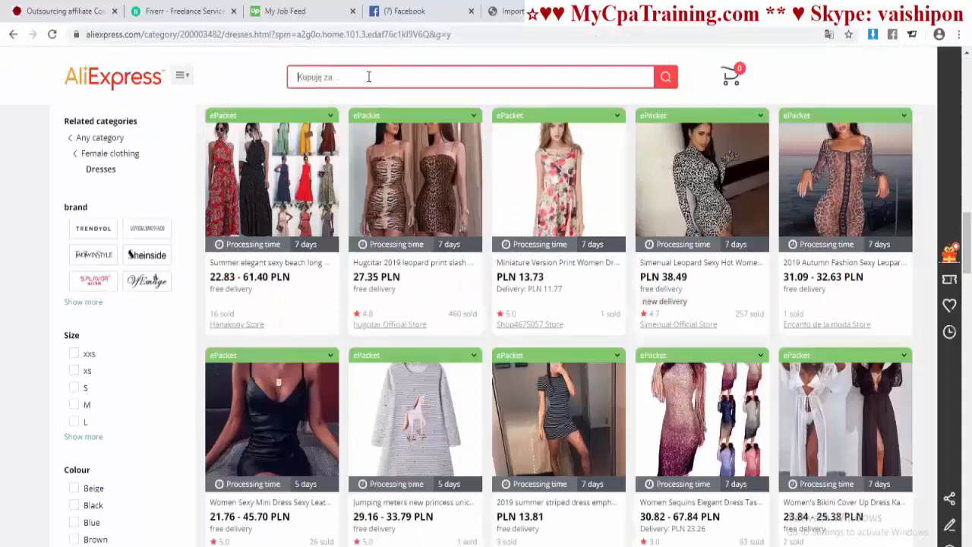
type("women tops")
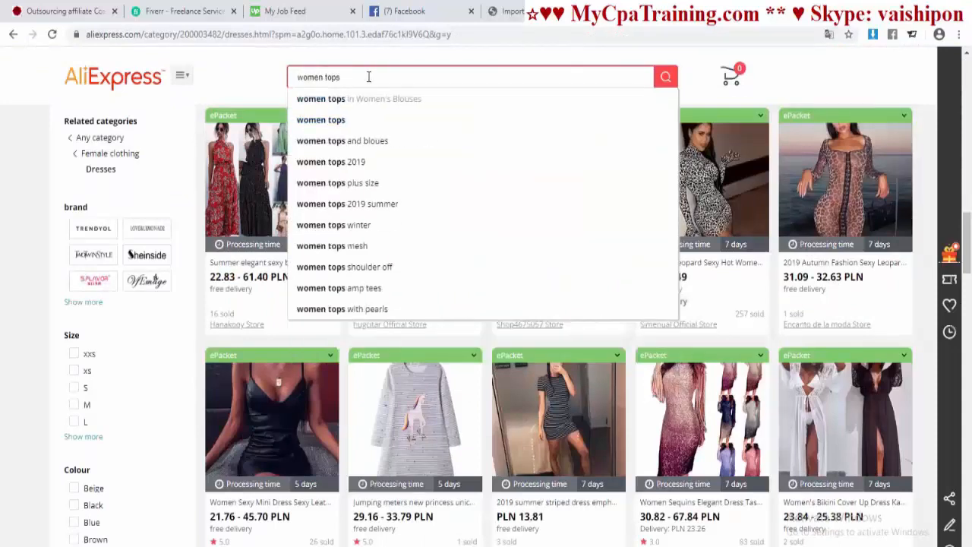
key("Return")
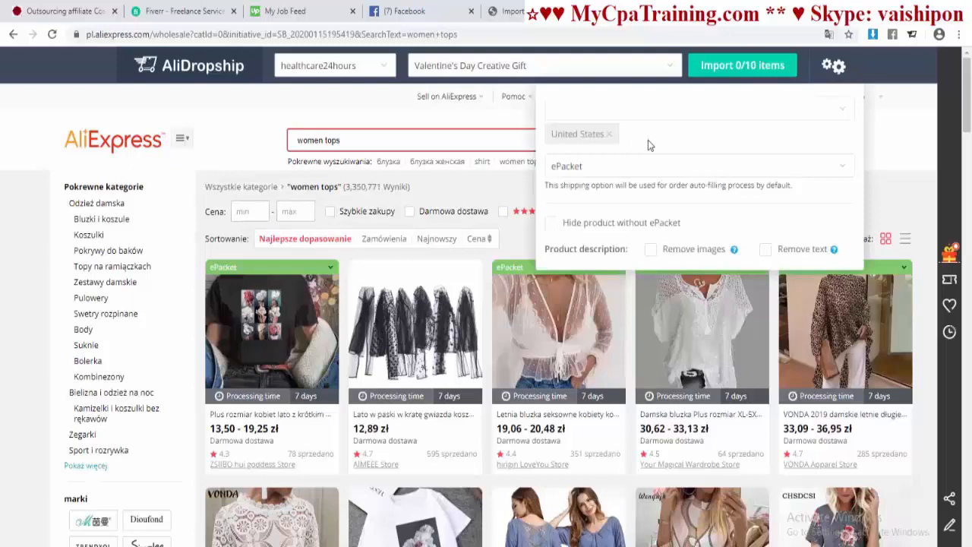
Step: Review the default shipping methods offered in the AliDropship import settings and close the settings
left_click(601, 169)
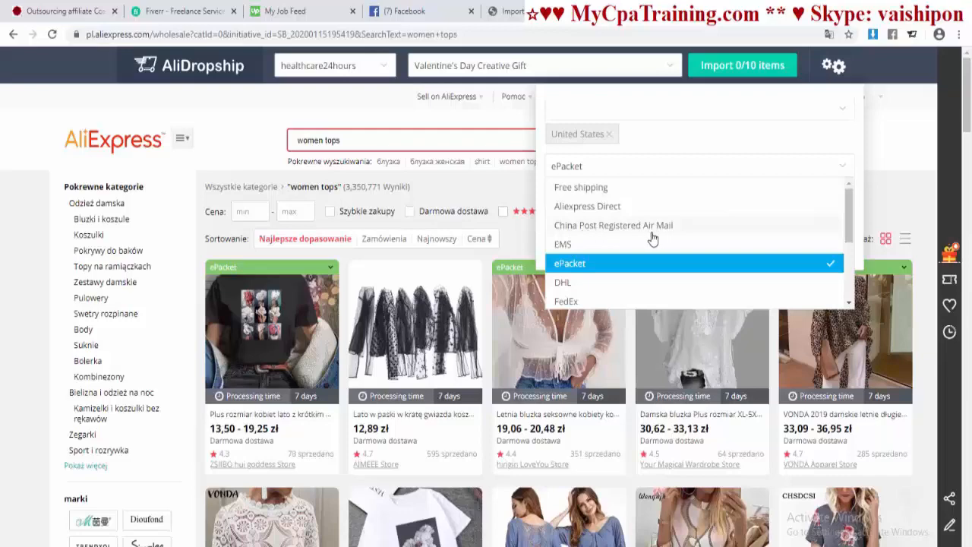
scroll(698, 238, "down", 5)
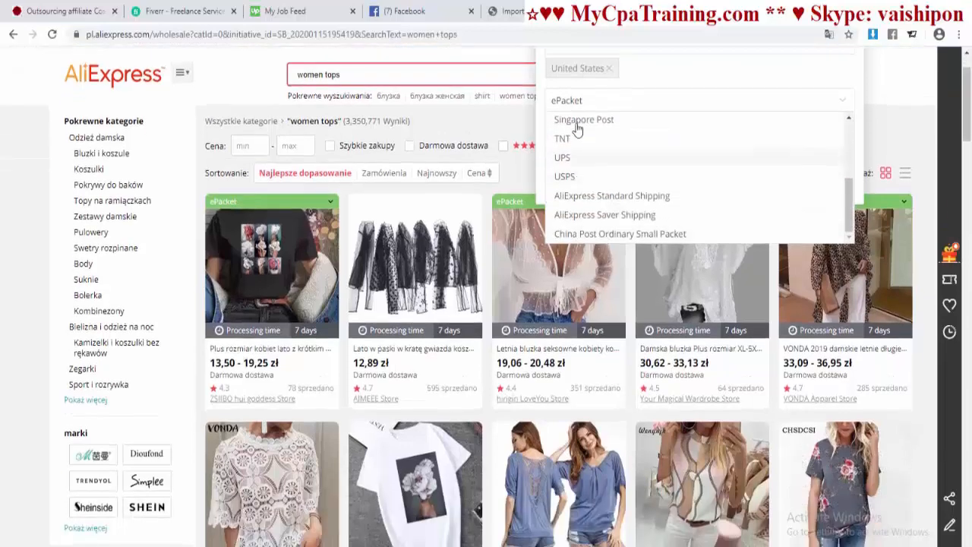
left_click(920, 139)
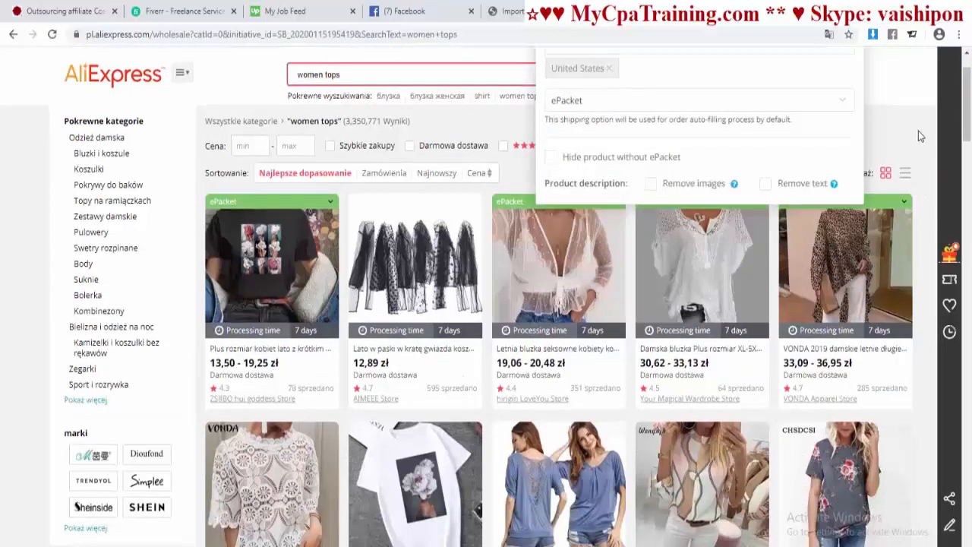
left_click_drag(965, 144, 967, 127)
left_click(694, 249)
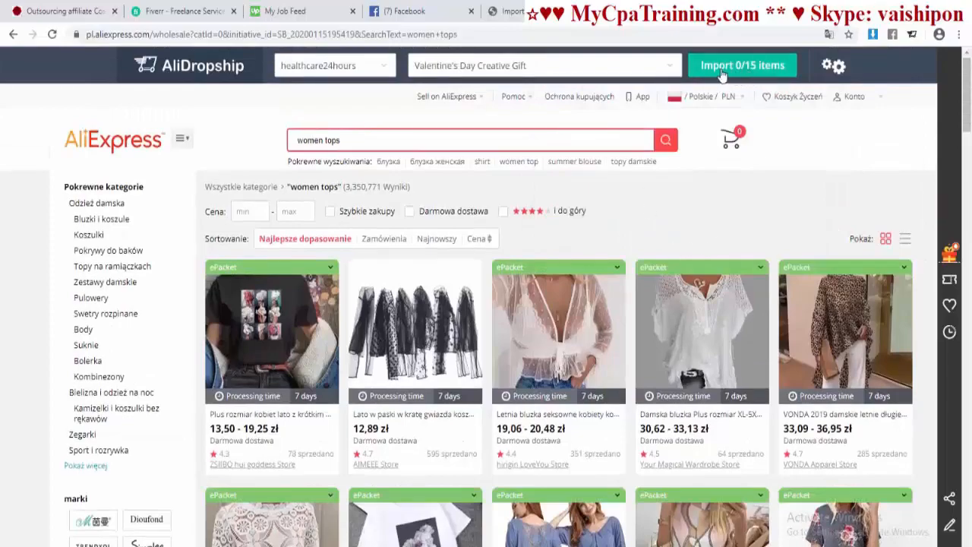
Step: Browse the women tops results and open the High Quality 2019 Summer Solid Seamless tank top from the related premium products
scroll(710, 216, "down", 8)
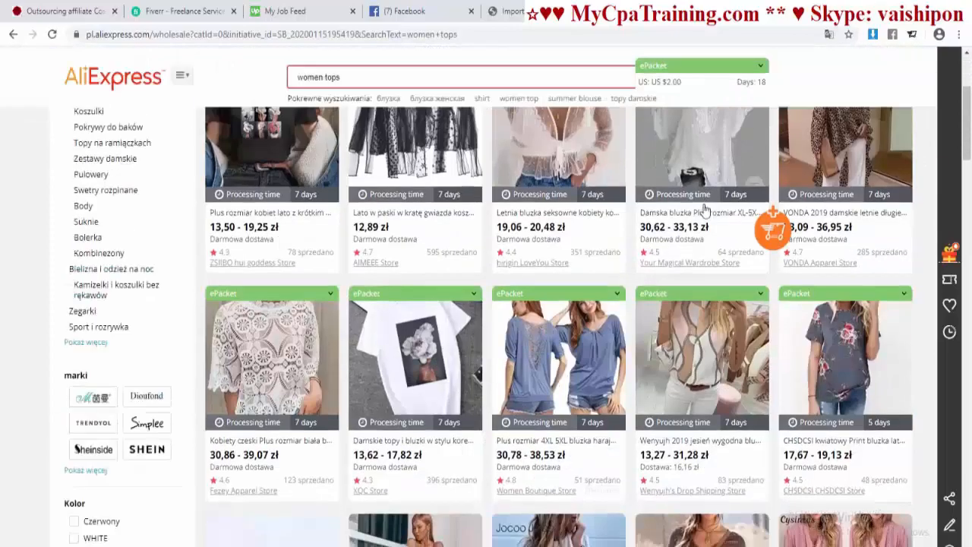
scroll(702, 204, "up", 8)
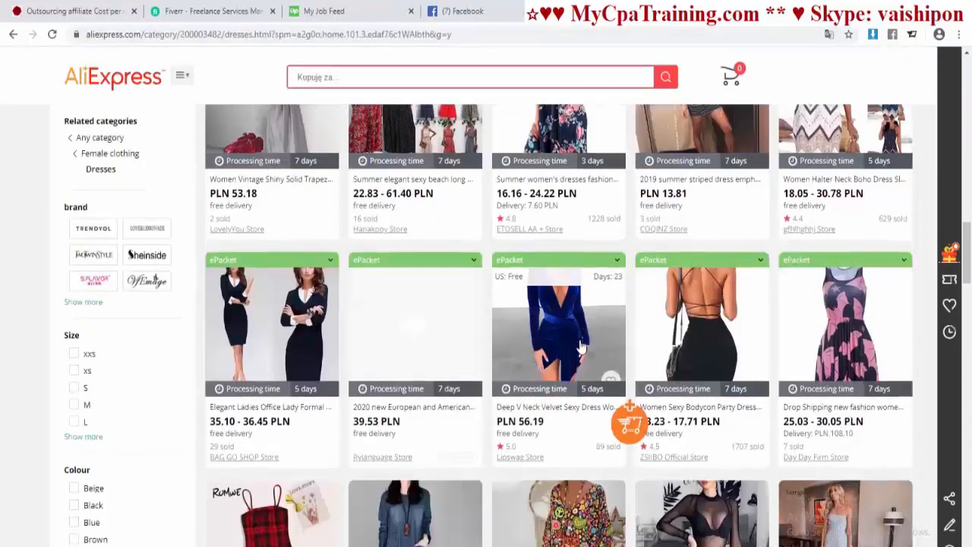
scroll(572, 341, "down", 3)
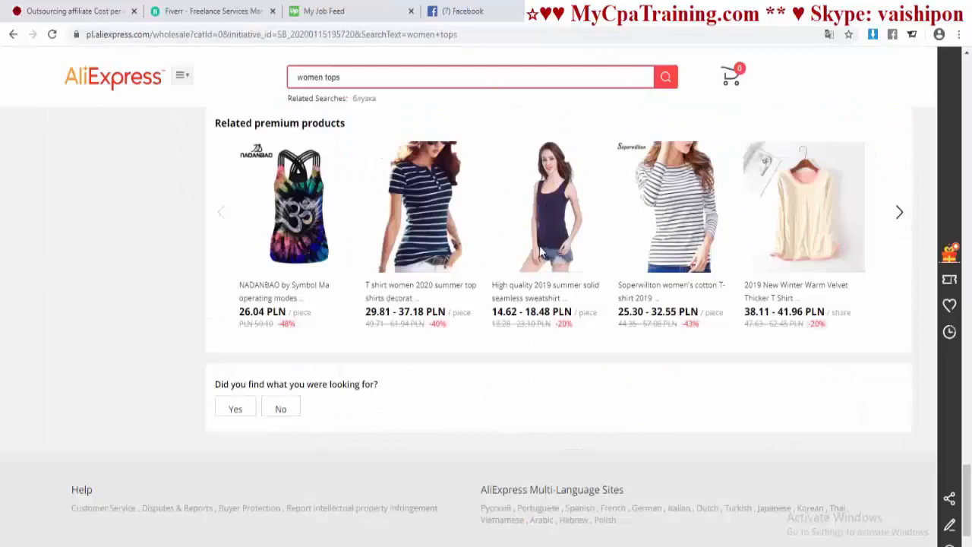
left_click(539, 245)
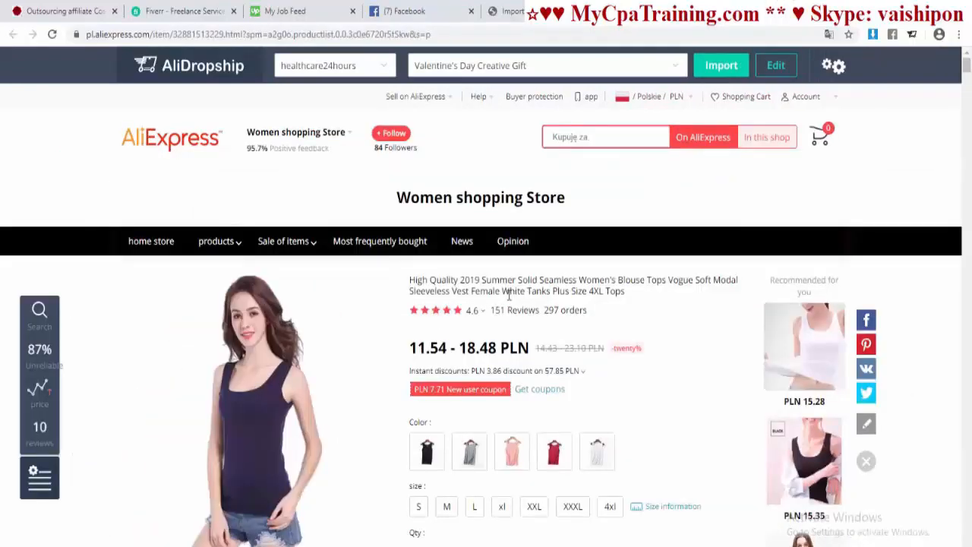
scroll(508, 296, "down", 3)
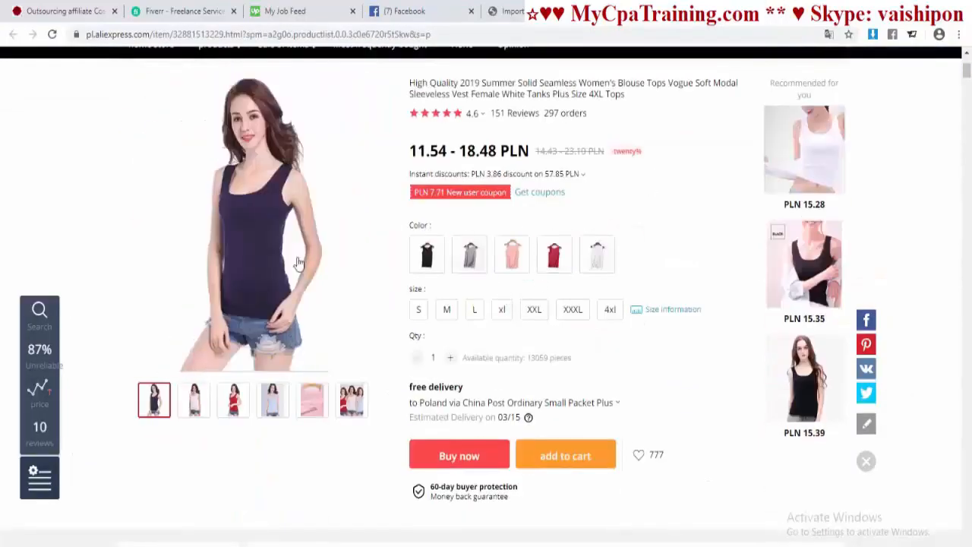
Step: Open the tank top for editing before import and shorten its title to "solidna bez szwu bluzka damska topy"
scroll(635, 253, "up", 3)
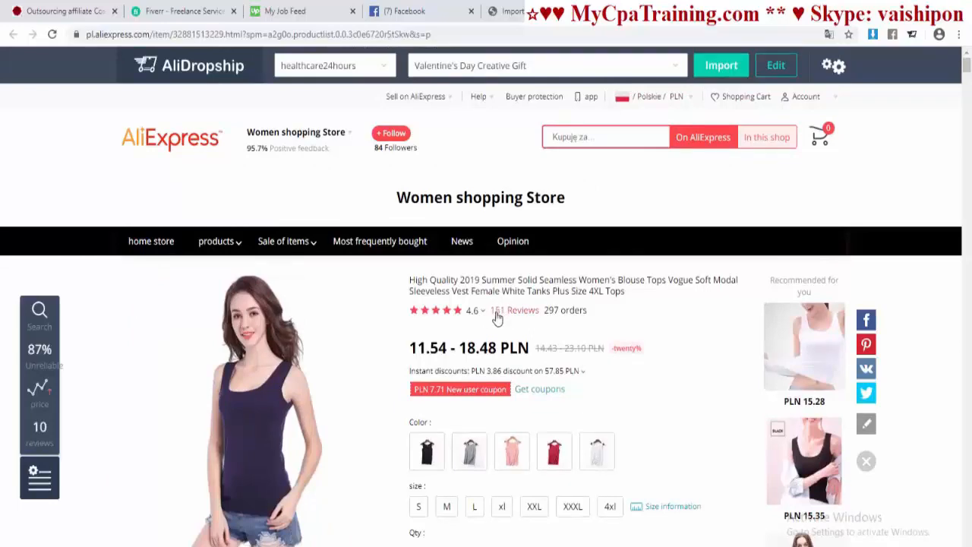
scroll(553, 321, "down", 5)
scroll(553, 321, "up", 5)
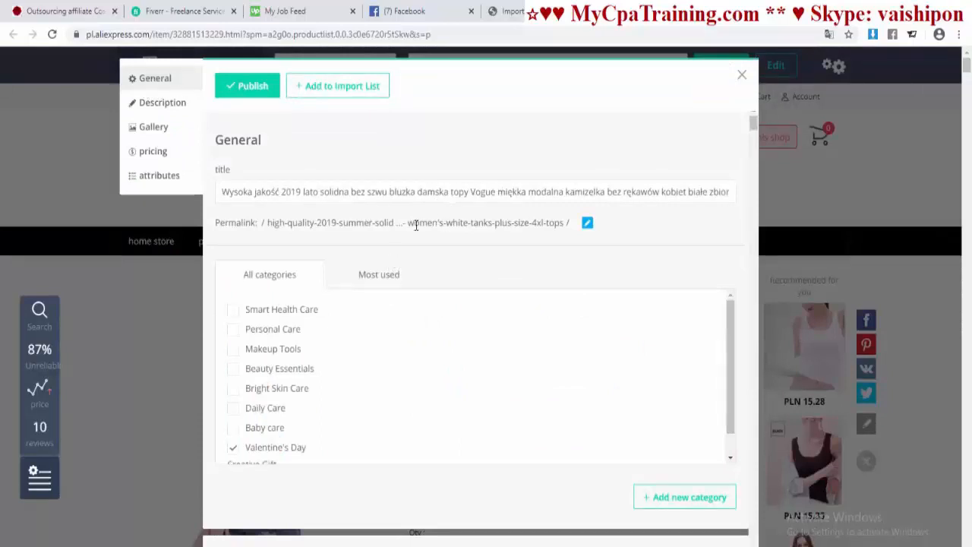
left_click_drag(319, 191, 135, 196)
key("BackSpace")
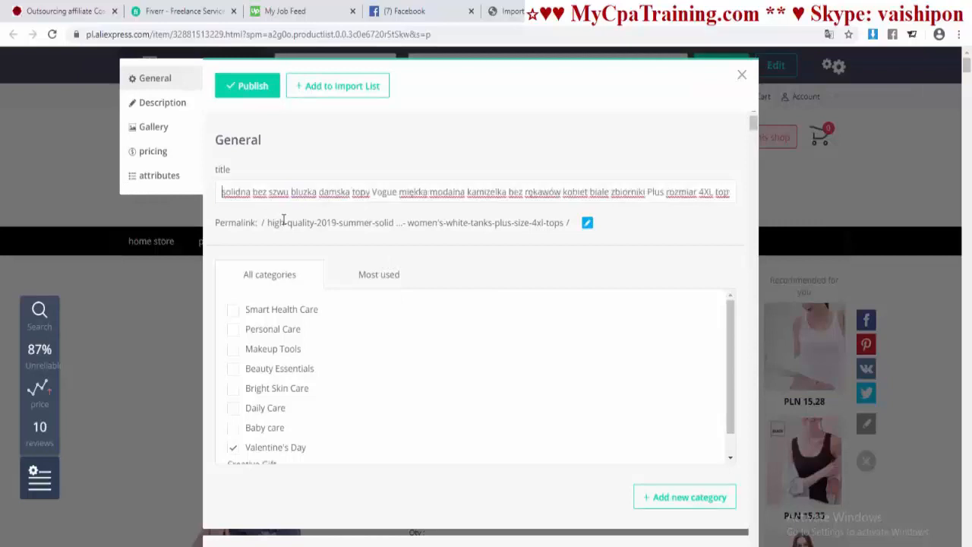
left_click_drag(376, 196, 861, 200)
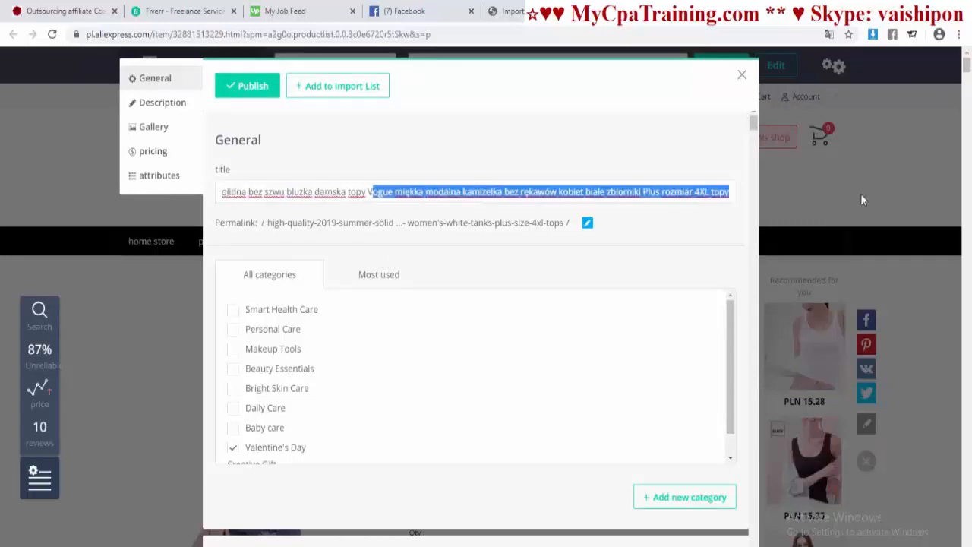
key("BackSpace")
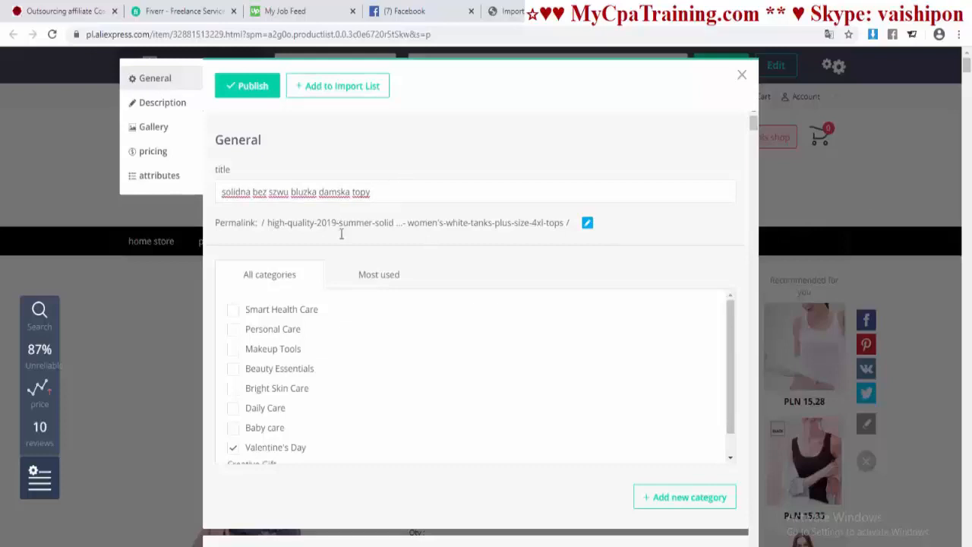
Step: Strip the product description by enabling the Remove text and Remove images options
scroll(249, 341, "down", 1)
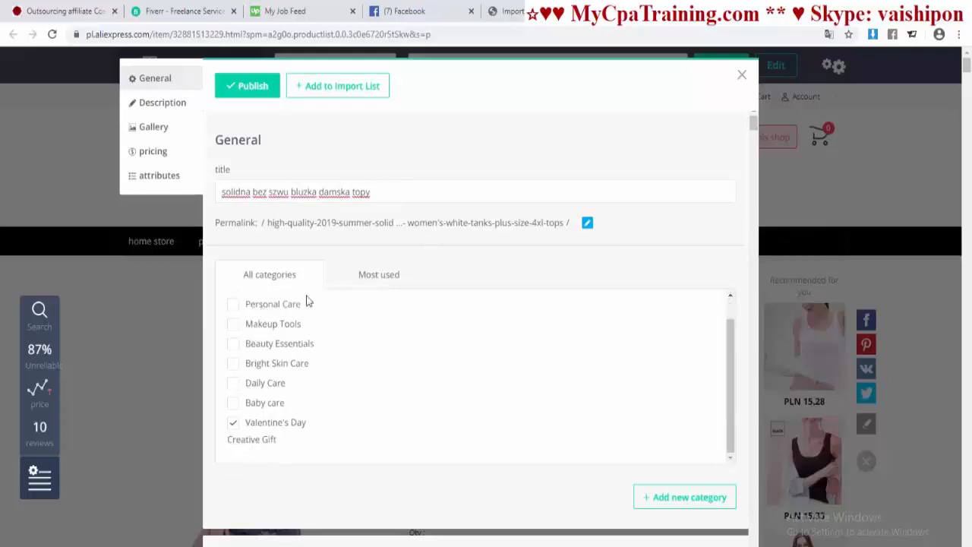
scroll(688, 290, "down", 6)
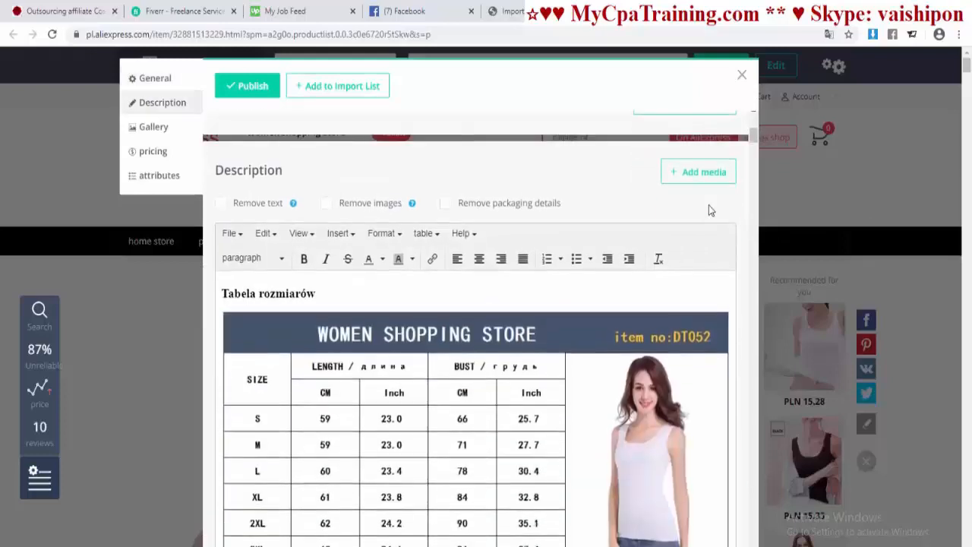
scroll(281, 235, "up", 1)
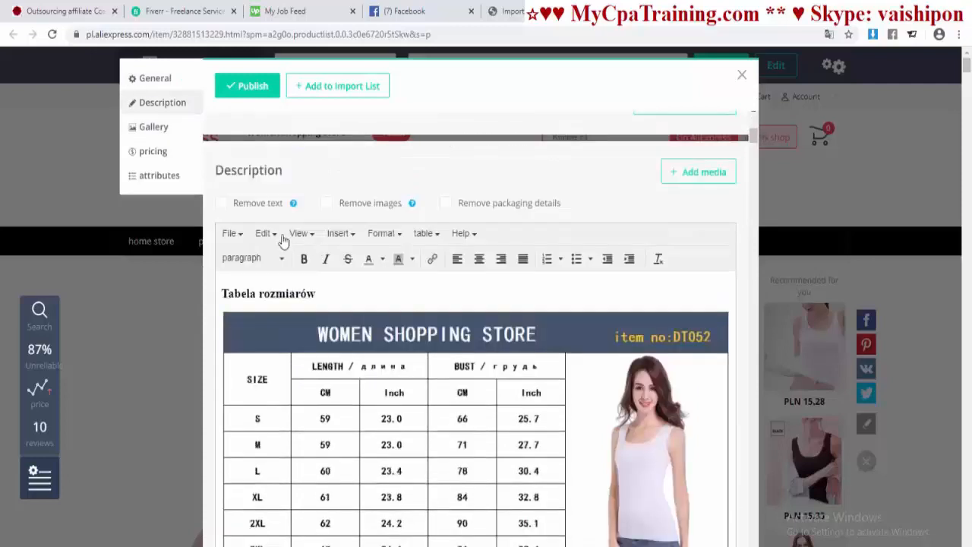
left_click(223, 205)
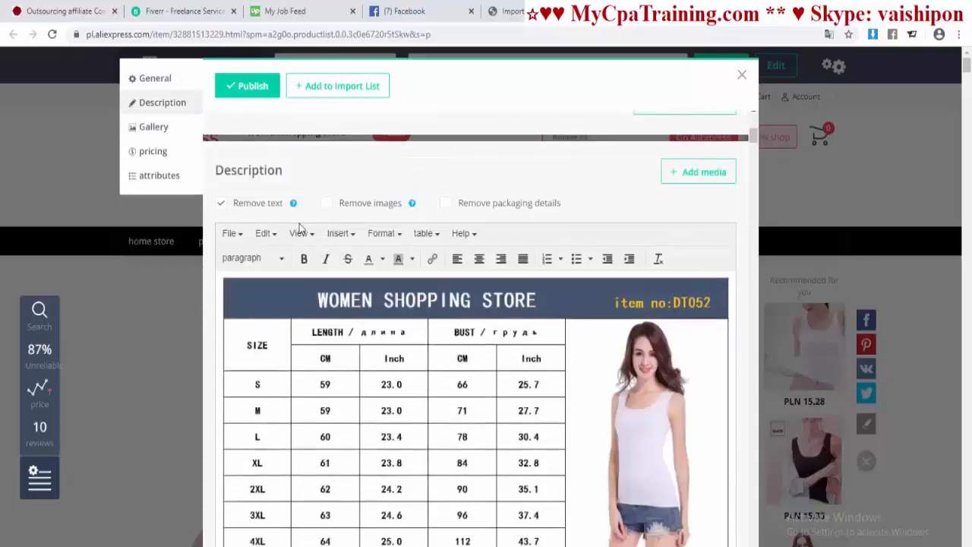
left_click(328, 206)
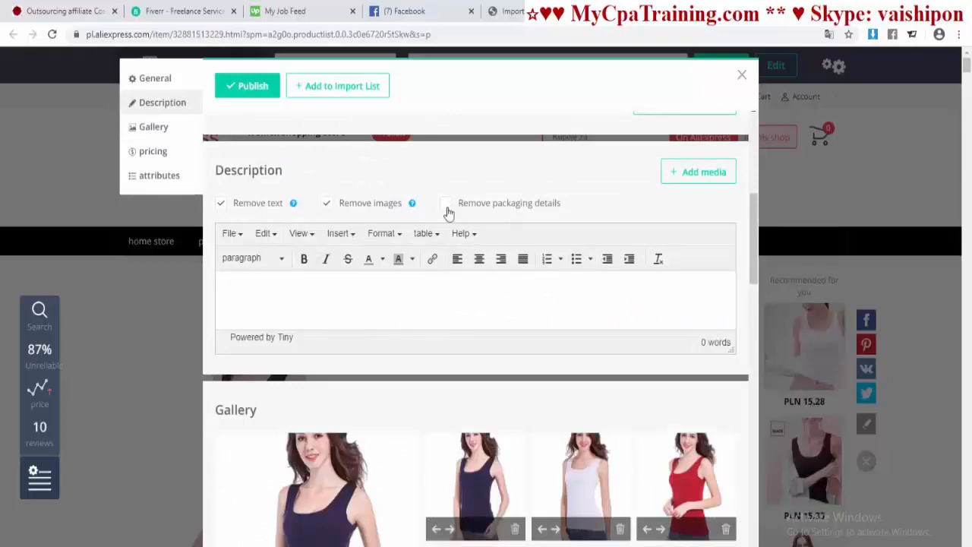
Step: Review the gallery images, inspect the Brush tool in the featured image's editor, and close that editor
scroll(455, 227, "down", 3)
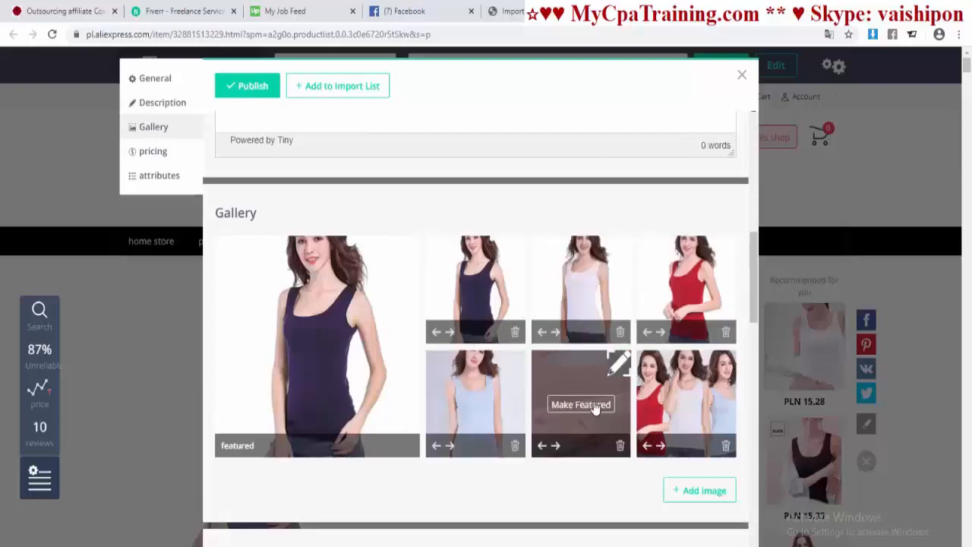
scroll(583, 388, "down", 3)
scroll(581, 360, "up", 3)
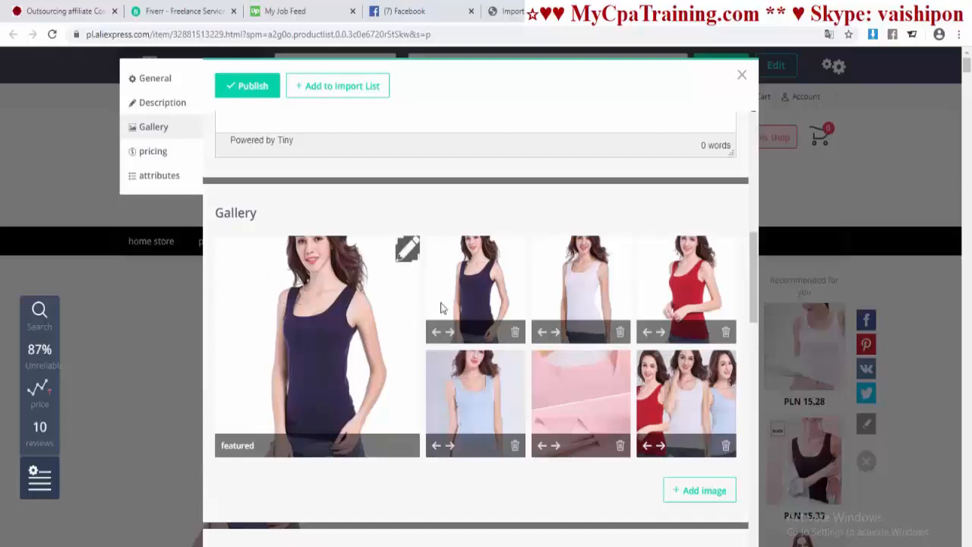
left_click(408, 252)
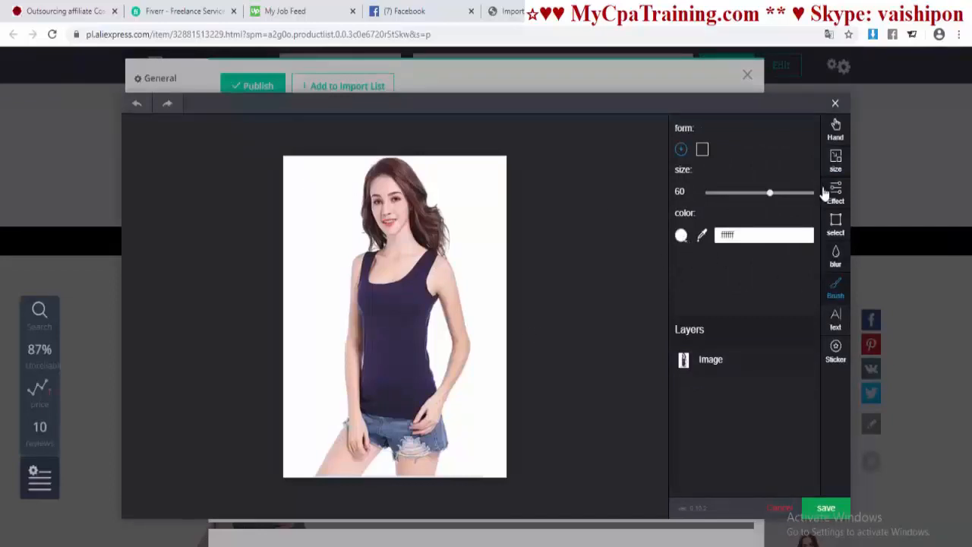
left_click(836, 292)
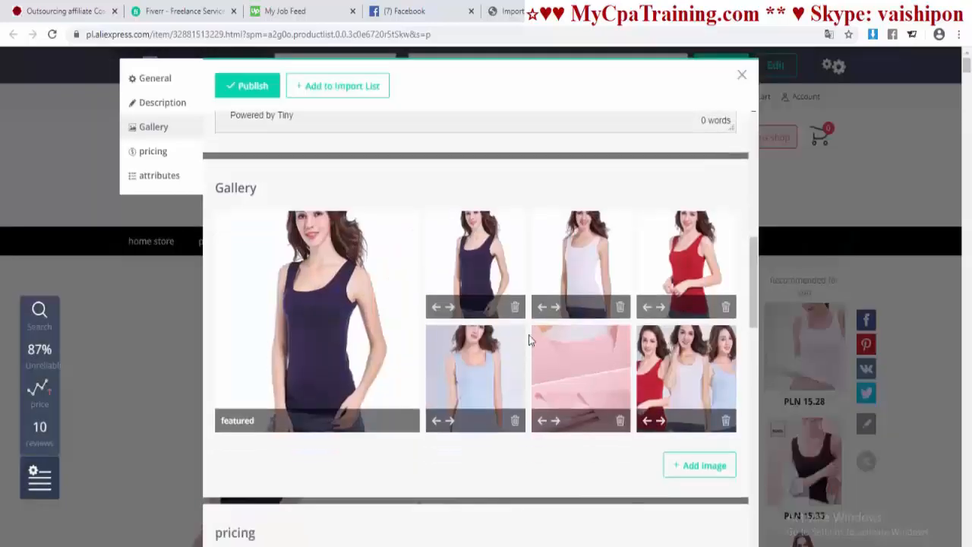
scroll(528, 334, "down", 3)
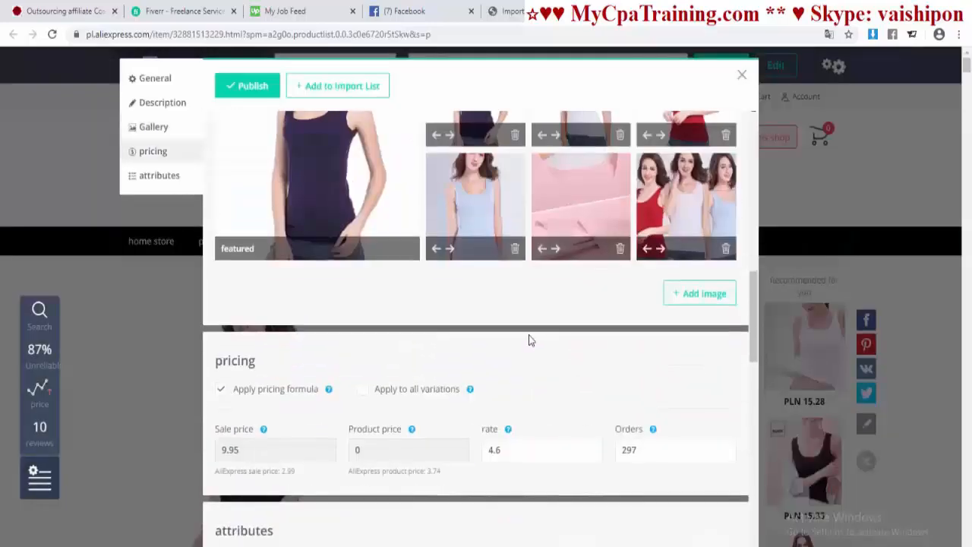
scroll(528, 334, "up", 2)
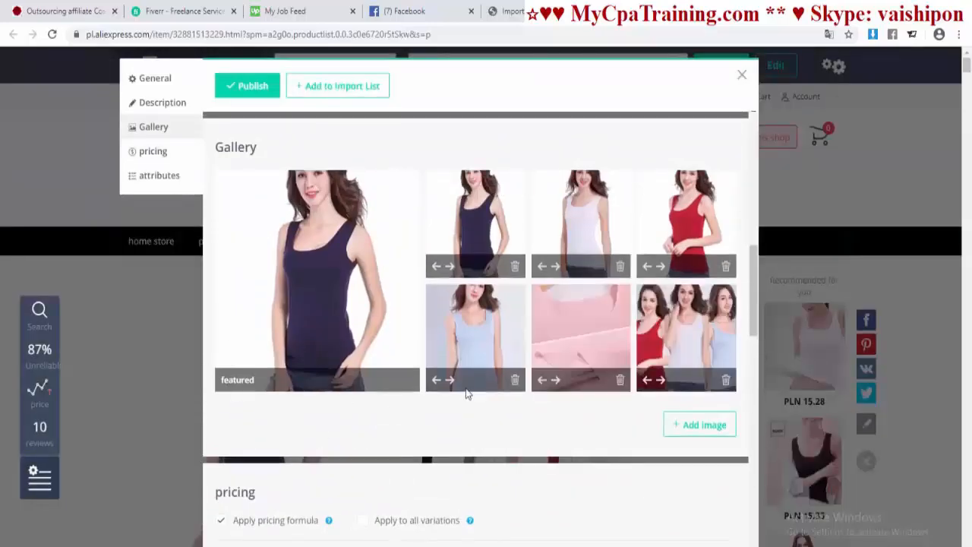
Step: Delete the Special and Rodzaj tkaniny rows from the product's Item Specifics
scroll(457, 393, "down", 4)
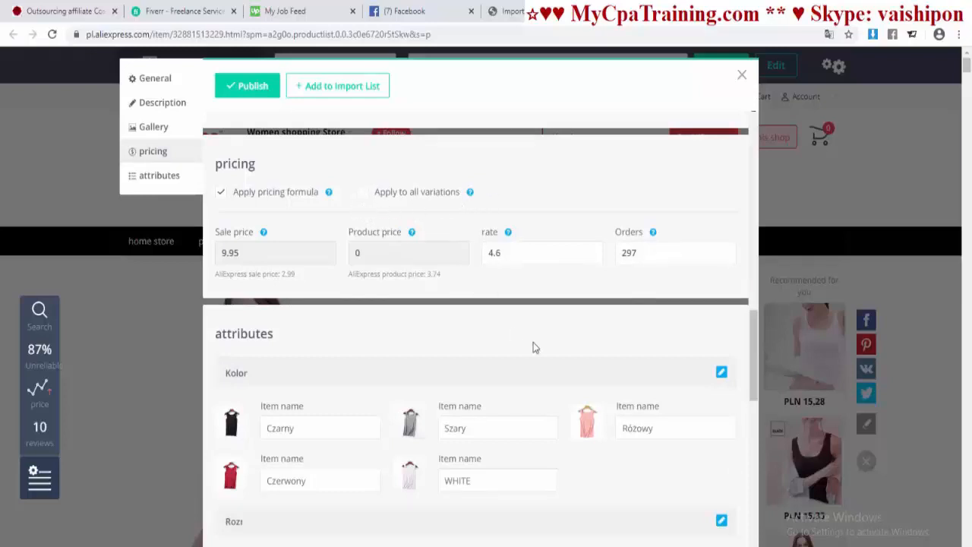
scroll(536, 345, "down", 3)
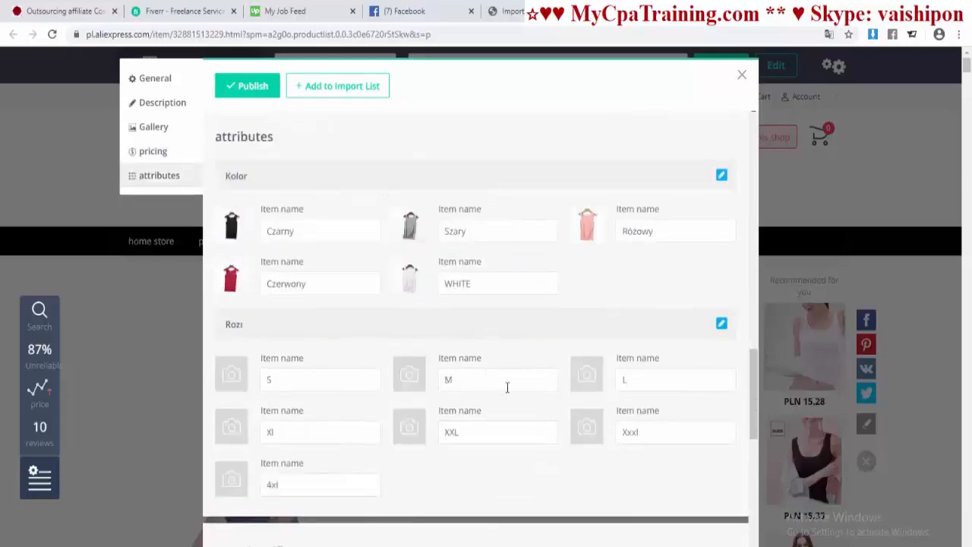
scroll(501, 387, "down", 2)
scroll(477, 369, "down", 3)
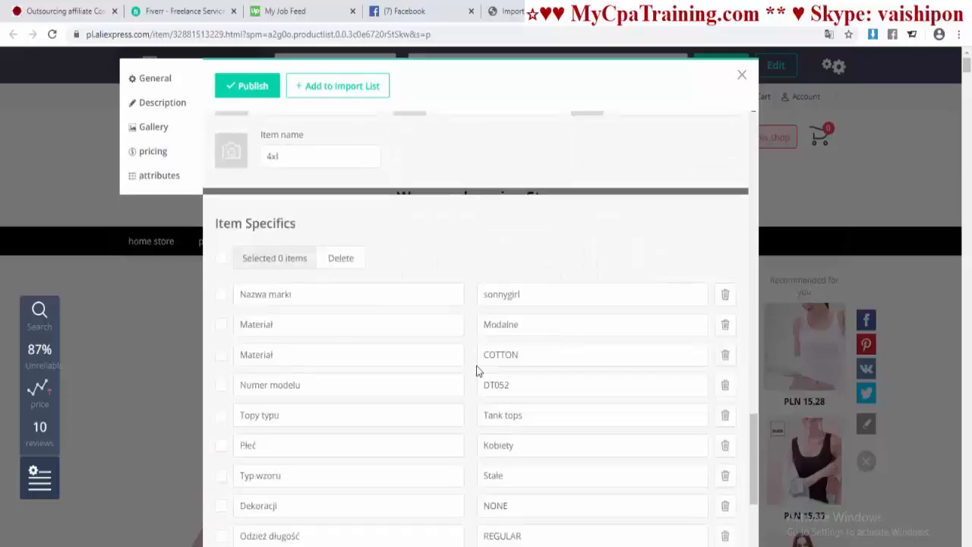
scroll(477, 370, "down", 2)
scroll(227, 182, "up", 1)
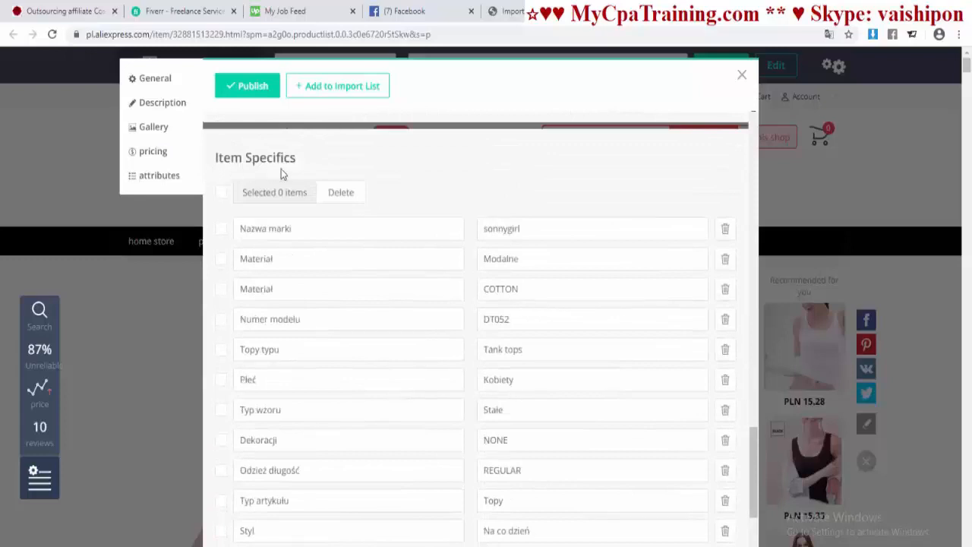
scroll(403, 406, "down", 3)
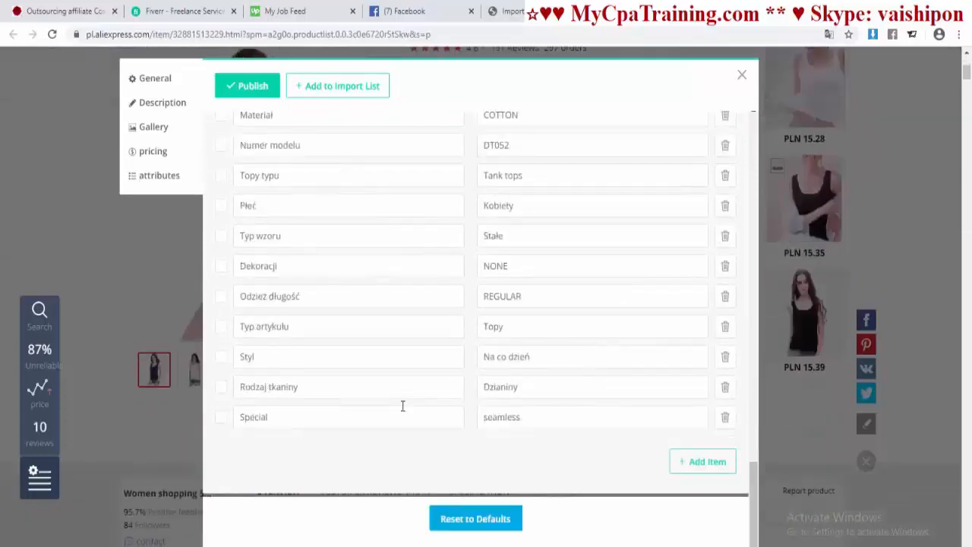
scroll(401, 401, "up", 1)
scroll(531, 372, "up", 3)
scroll(629, 341, "down", 3)
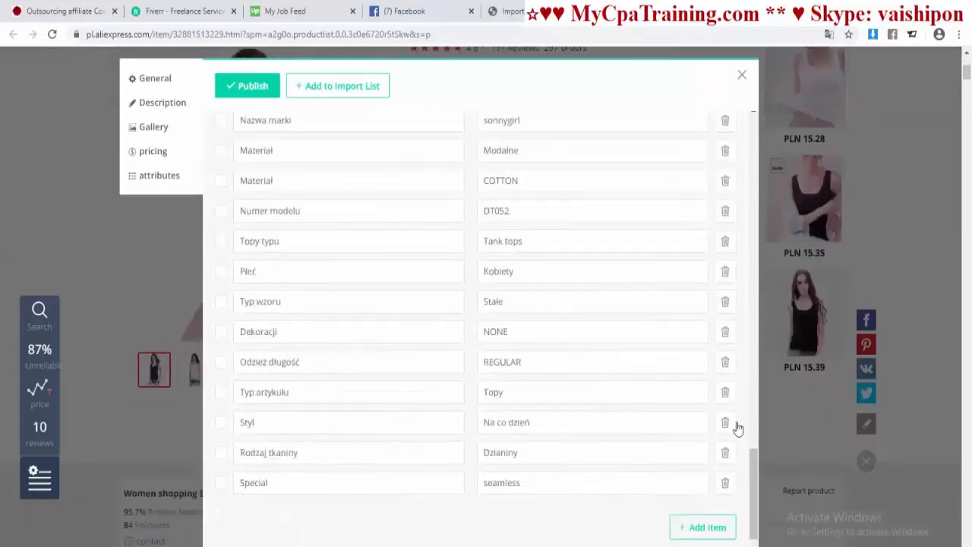
left_click(726, 482)
left_click(725, 452)
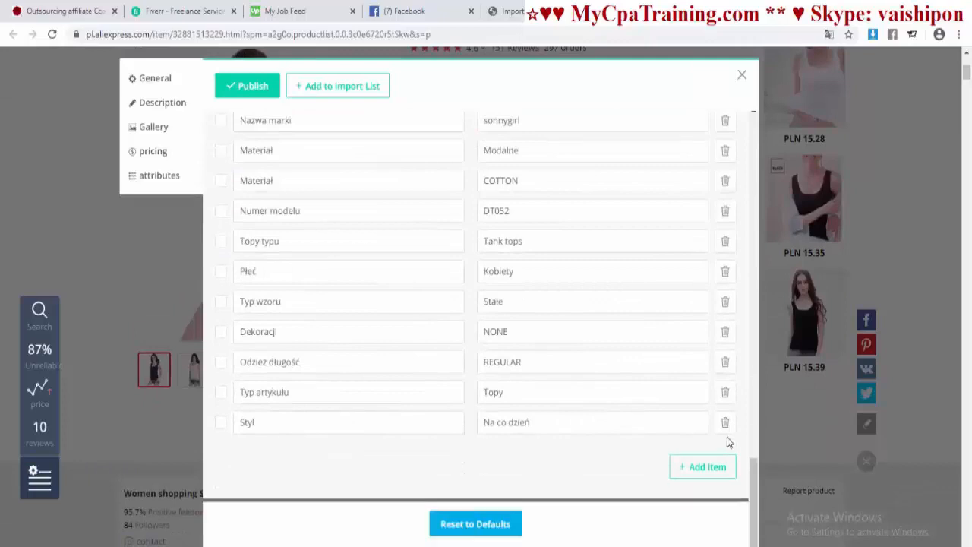
Step: Recheck the description, gallery, pricing and attributes sections and add the edited product to the Import List
left_click(160, 103)
left_click(154, 127)
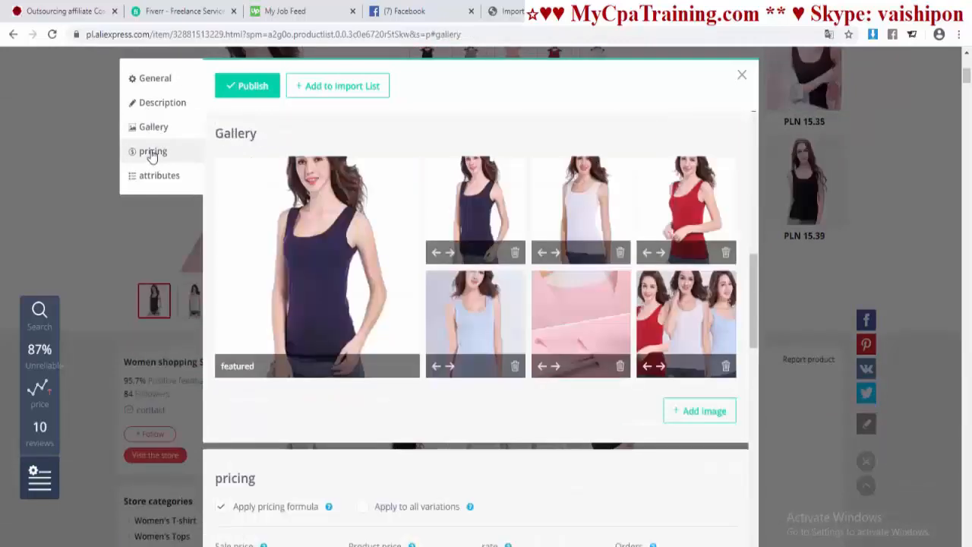
left_click(152, 151)
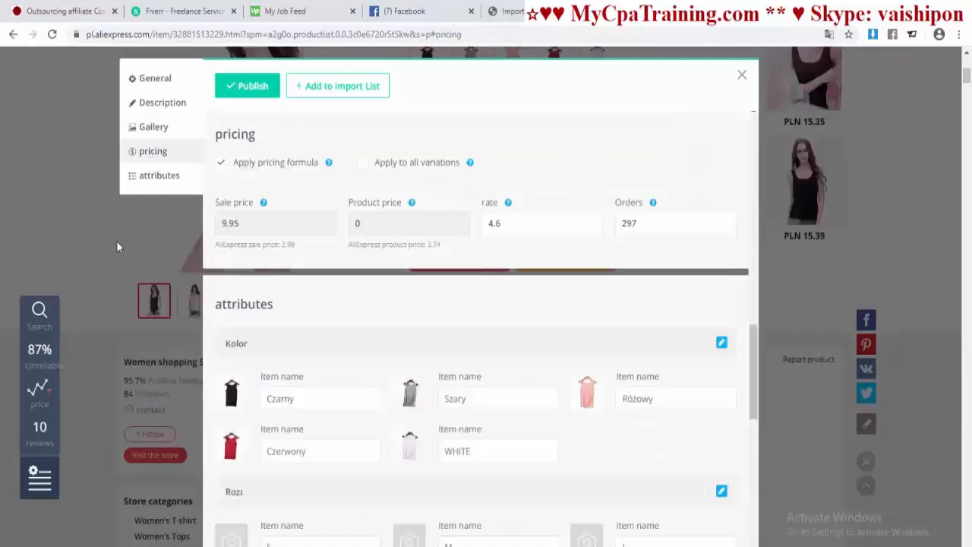
left_click(159, 176)
scroll(603, 206, "up", 10)
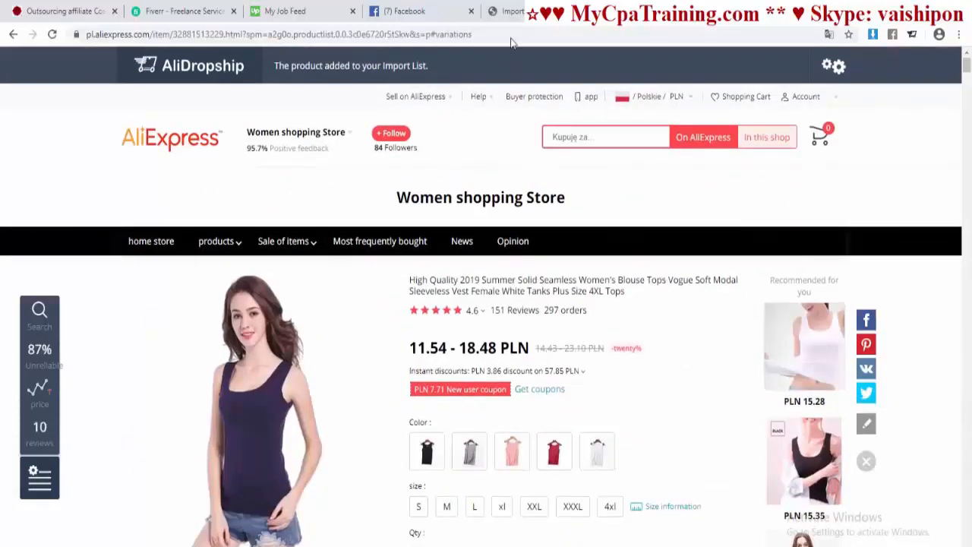
Step: Switch to the healthcare24hours WordPress admin, return to its main menu and open the list of all products
left_click(515, 11)
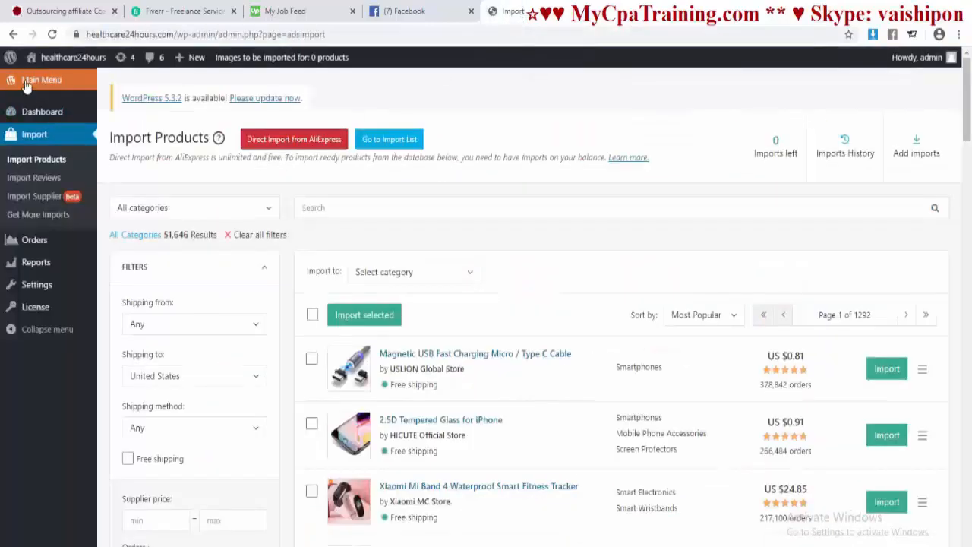
left_click(26, 86)
left_click(48, 230)
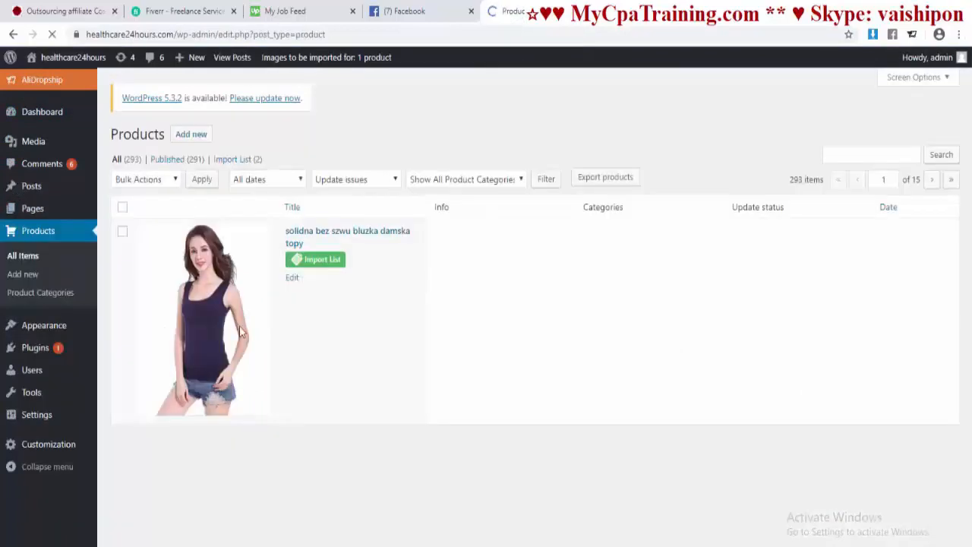